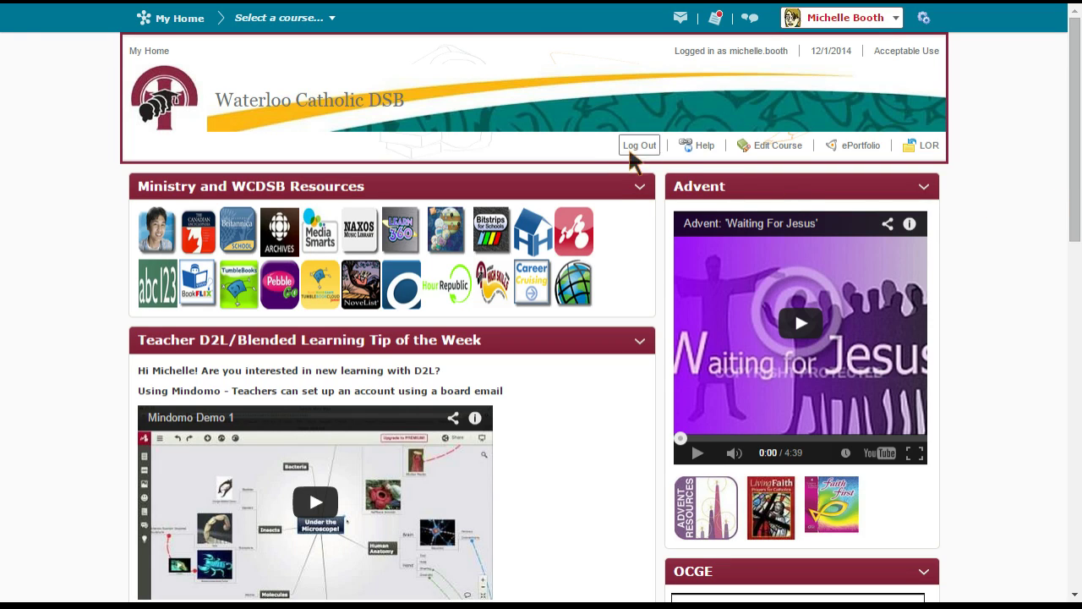
- Open the BL-TEJ3M course and go to the Sharing Groups page in its course administration
{"action": "left_click", "coordinate": [332, 19]}
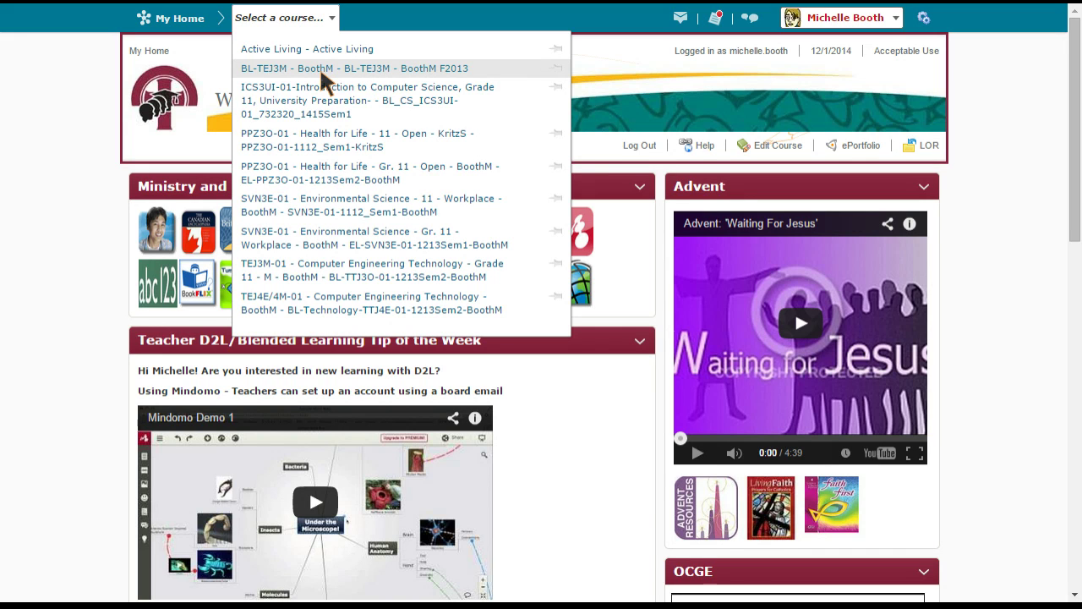
{"action": "left_click", "coordinate": [319, 68]}
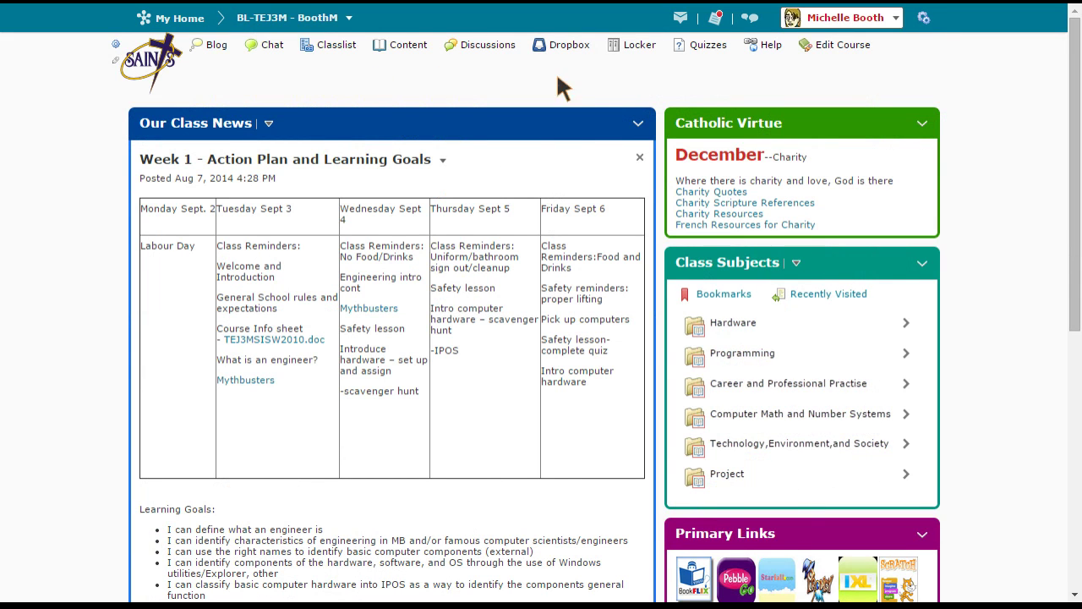
{"action": "left_click", "coordinate": [832, 47]}
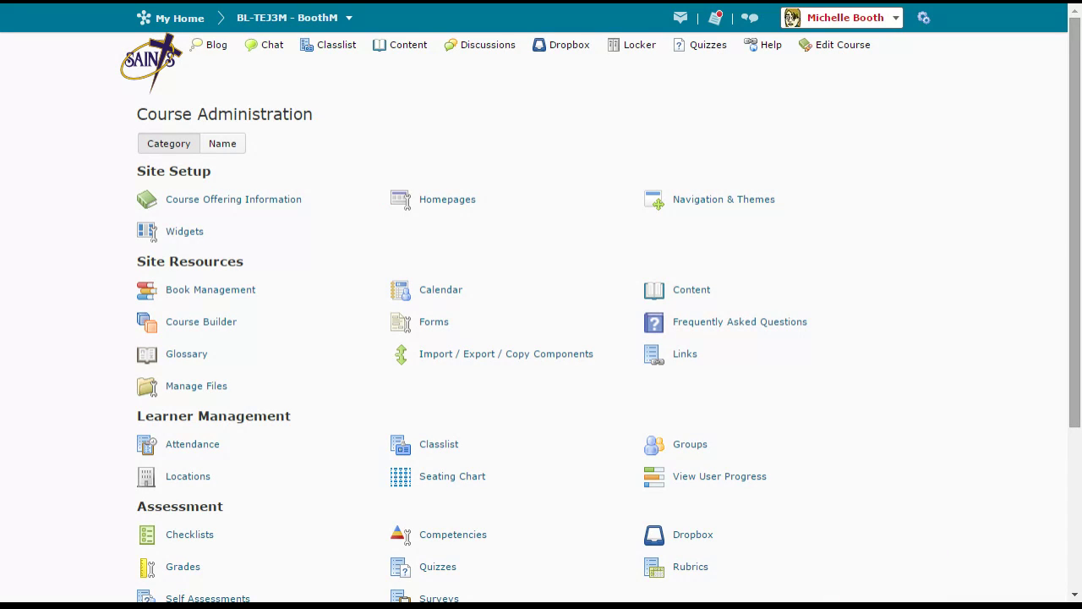
{"action": "scroll", "coordinate": [1070, 199], "scroll_direction": "down", "scroll_amount": 4}
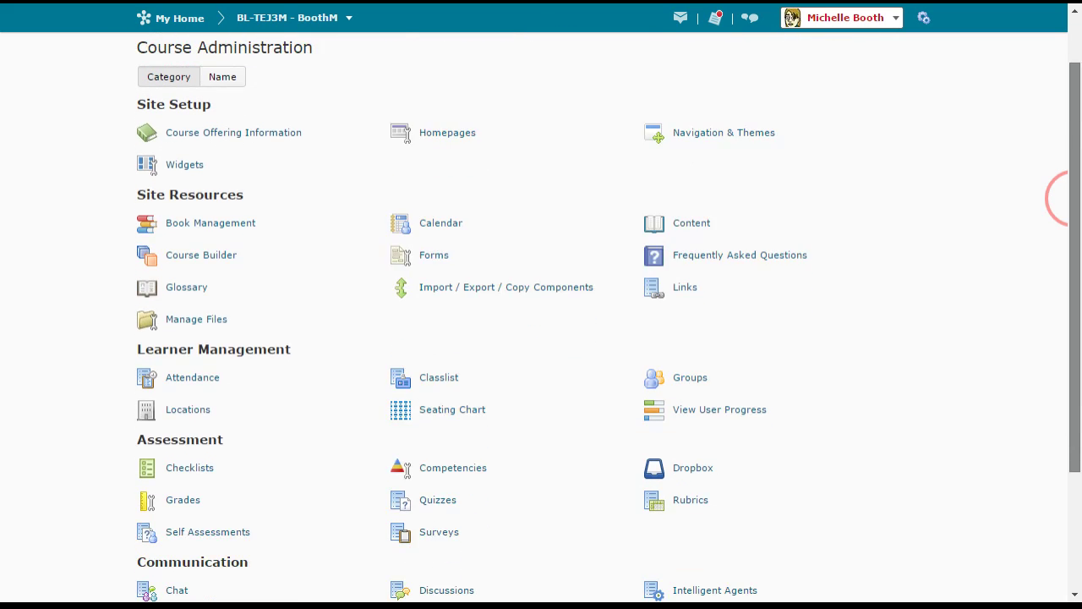
{"action": "scroll", "coordinate": [1068, 199], "scroll_direction": "down", "scroll_amount": 2}
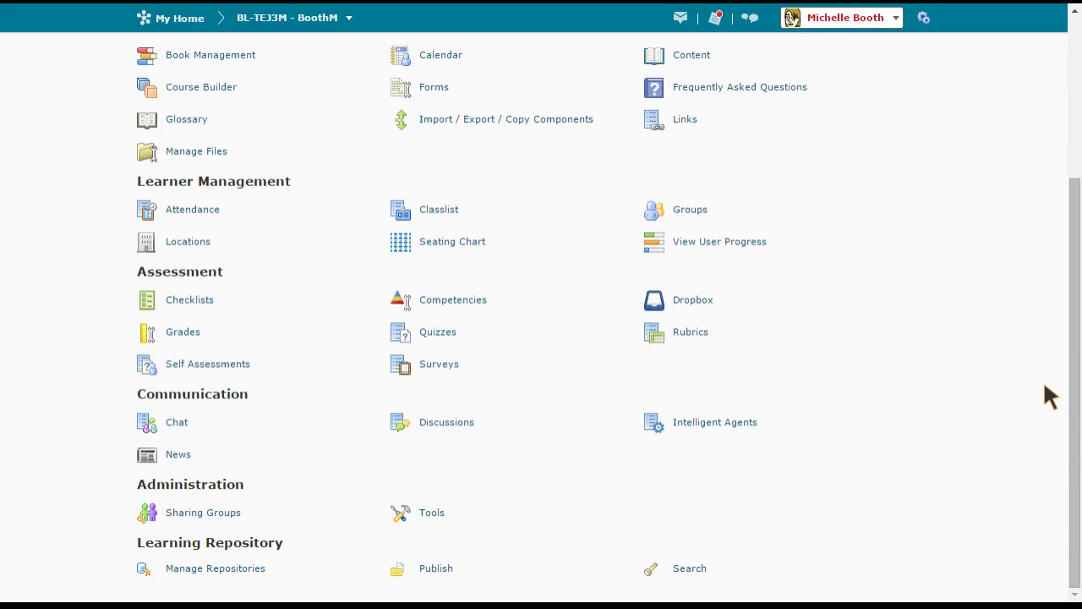
{"action": "left_click", "coordinate": [203, 513]}
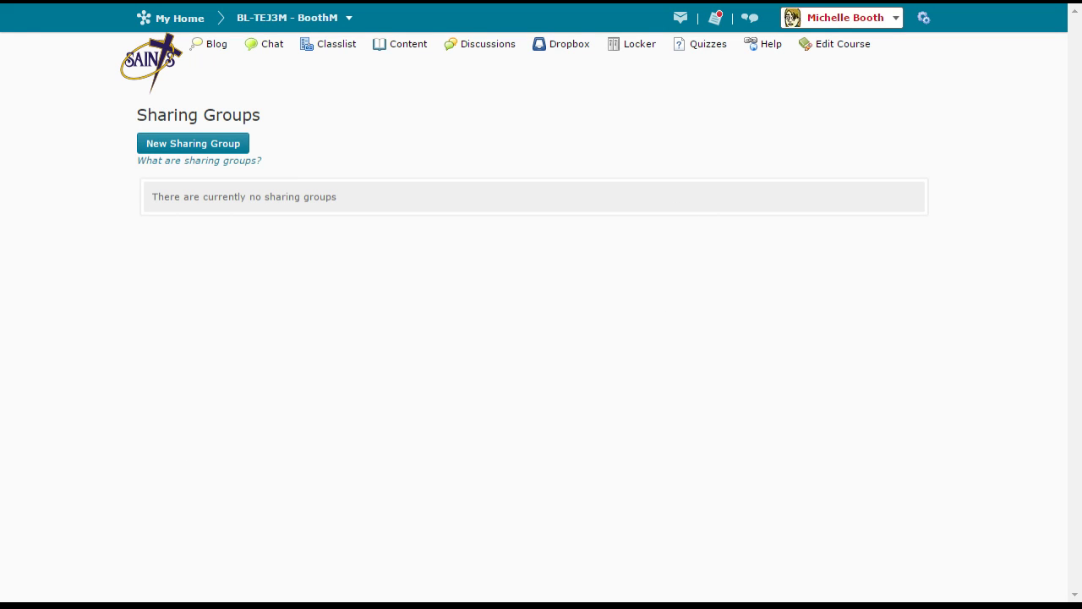
- Create and save a sharing group named with the teacher's title and surname followed by "Grade 4"
{"action": "left_click", "coordinate": [193, 146]}
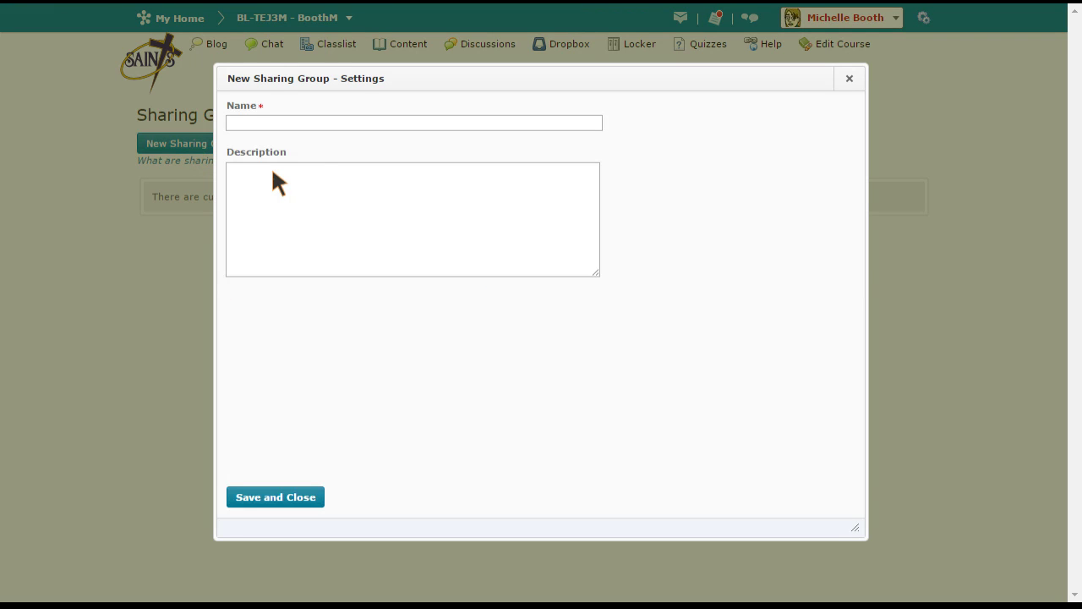
{"action": "left_click", "coordinate": [260, 124]}
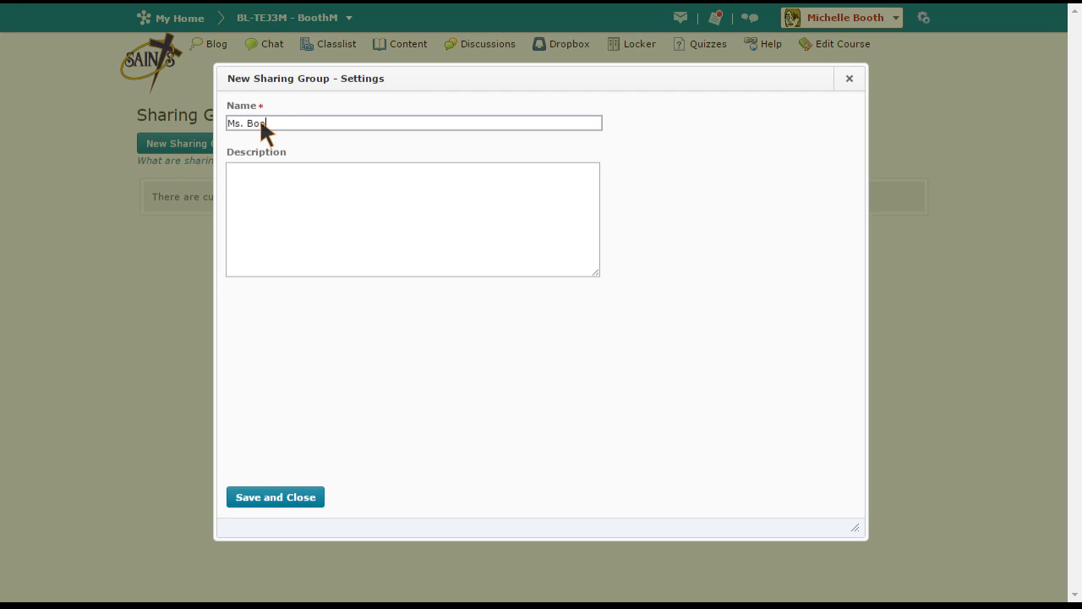
{"action": "key", "text": "Down"}
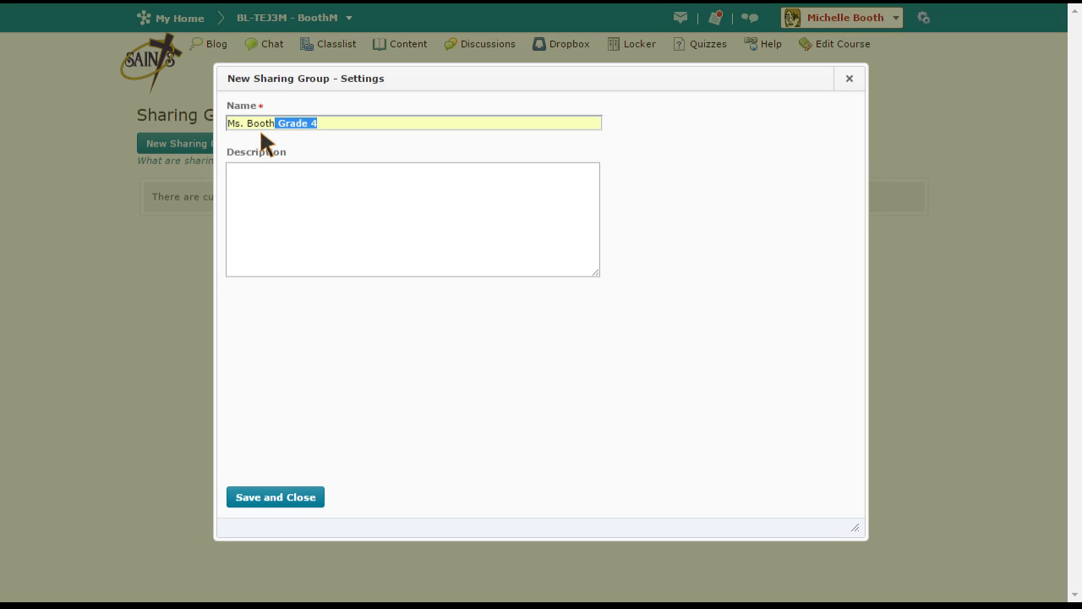
{"action": "key", "text": "Return"}
{"action": "left_click", "coordinate": [266, 501]}
{"action": "left_click", "coordinate": [263, 500]}
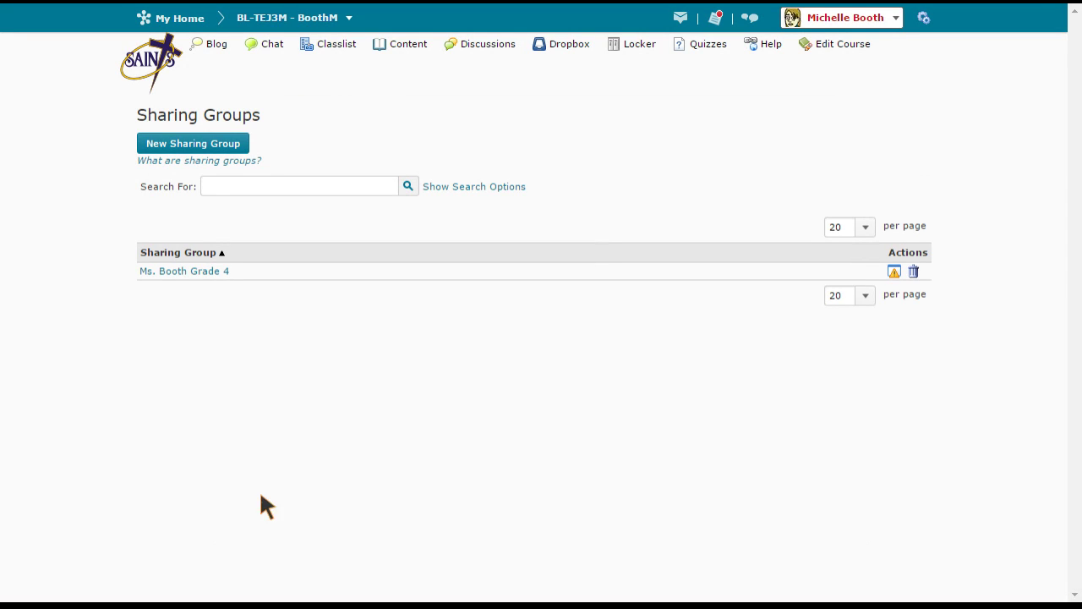
- Add the teacher's own account as a member of the new Grade 4 sharing group, searching by surname, and save the group
{"action": "left_click", "coordinate": [159, 273]}
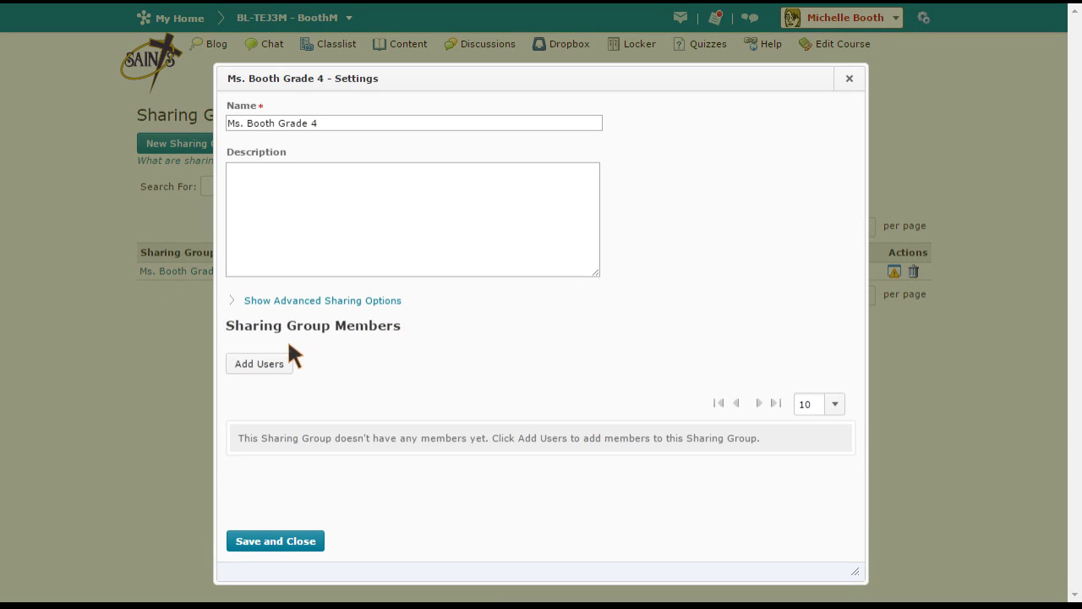
{"action": "left_click", "coordinate": [256, 365]}
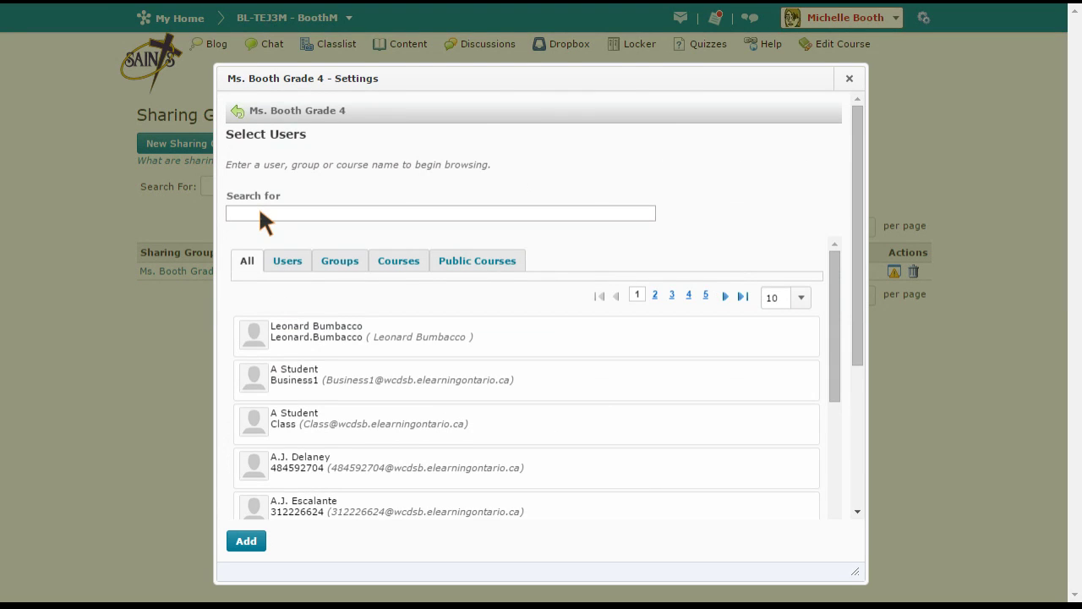
{"action": "left_click", "coordinate": [260, 213]}
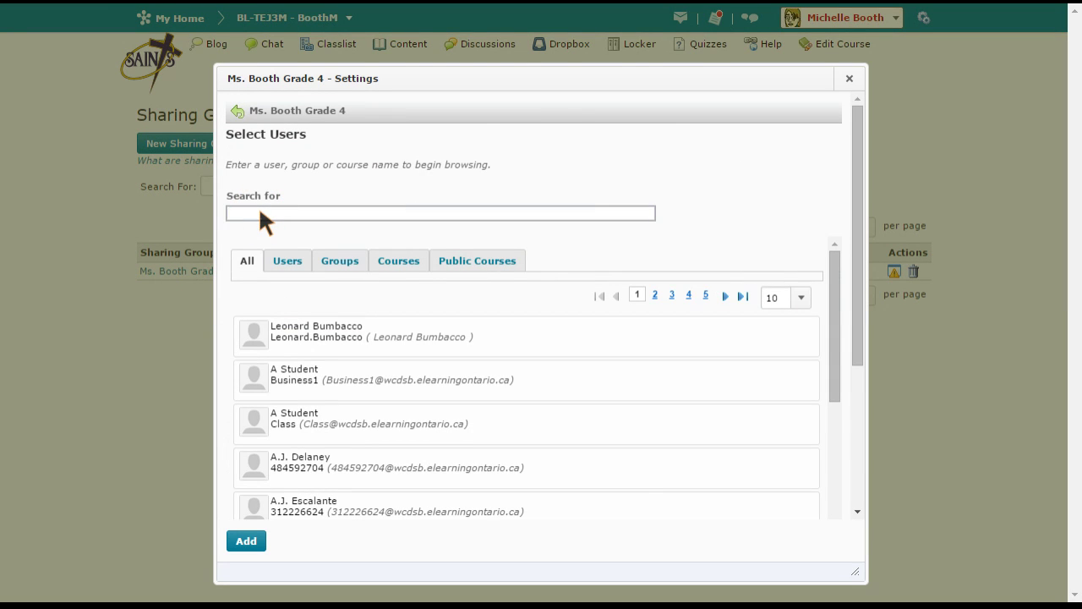
{"action": "type", "text": "Booth"}
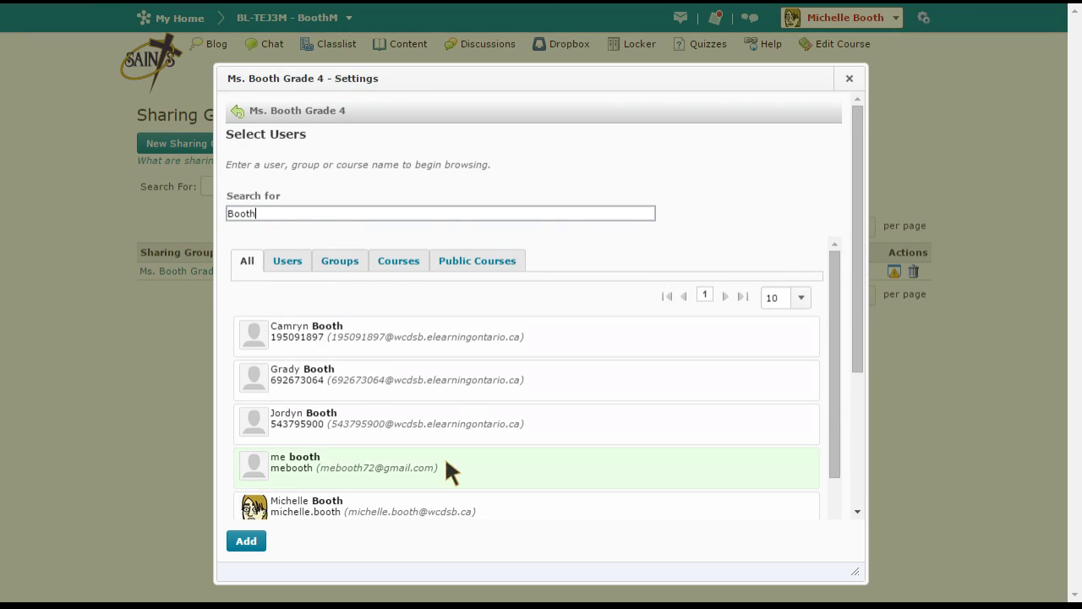
{"action": "left_click", "coordinate": [856, 334]}
{"action": "scroll", "coordinate": [856, 334], "scroll_direction": "down", "scroll_amount": 3}
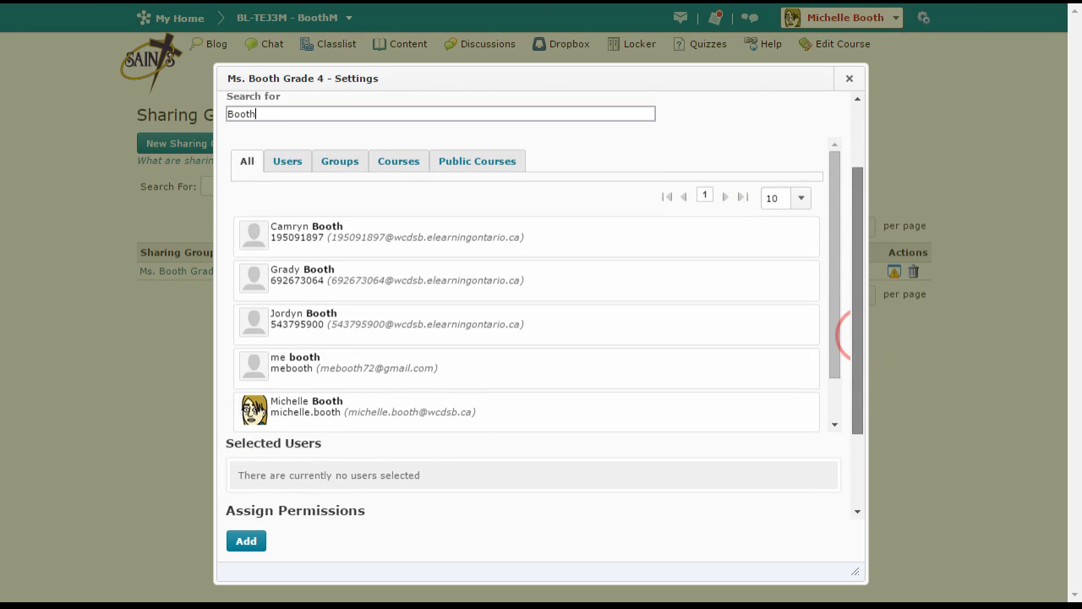
{"action": "left_click", "coordinate": [324, 393]}
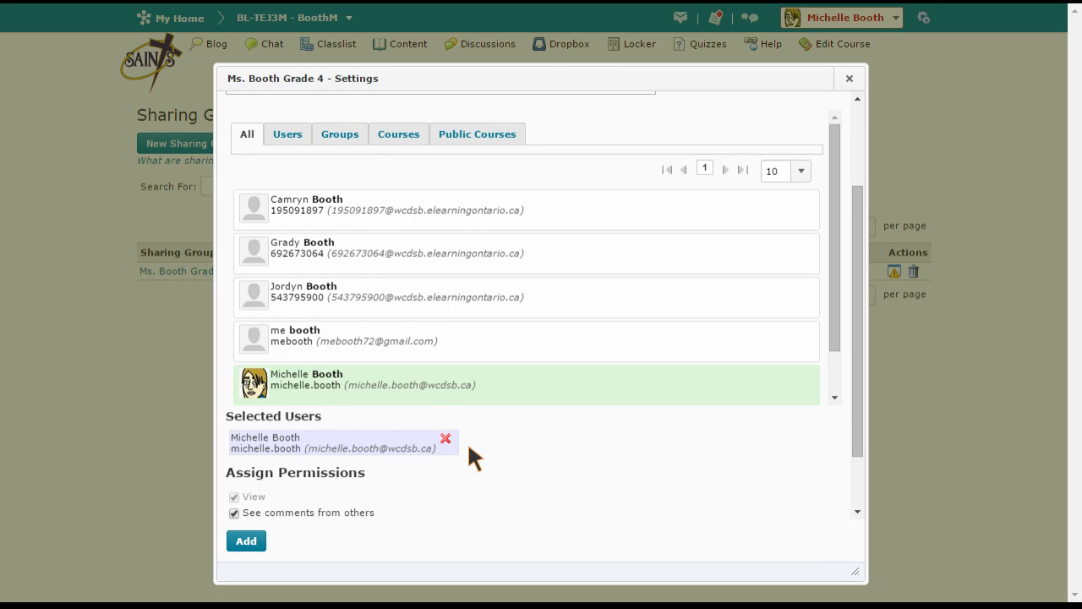
{"action": "left_click", "coordinate": [250, 544]}
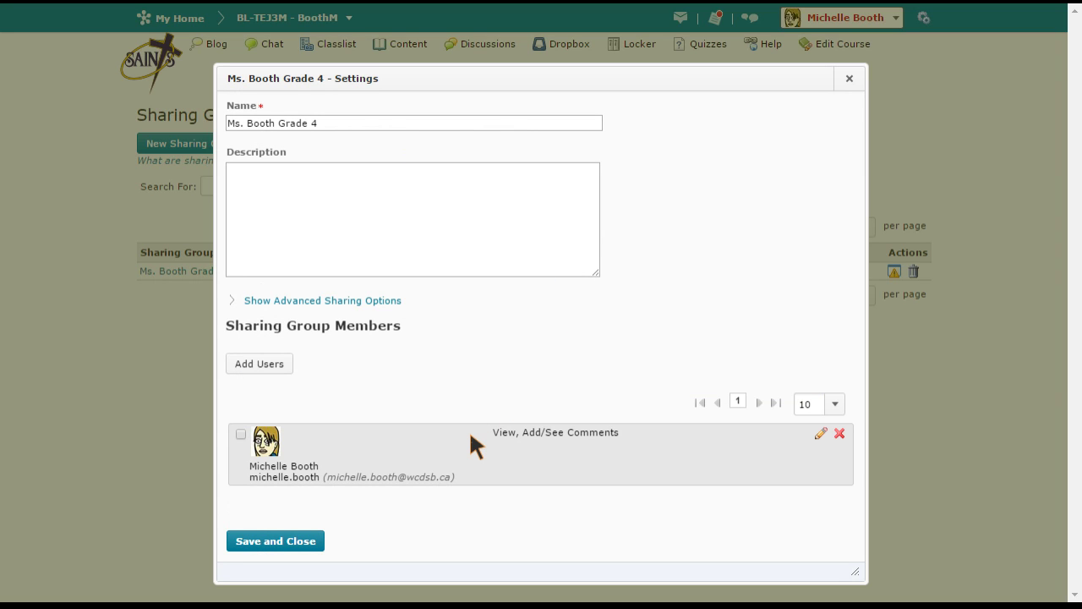
{"action": "left_click", "coordinate": [289, 542]}
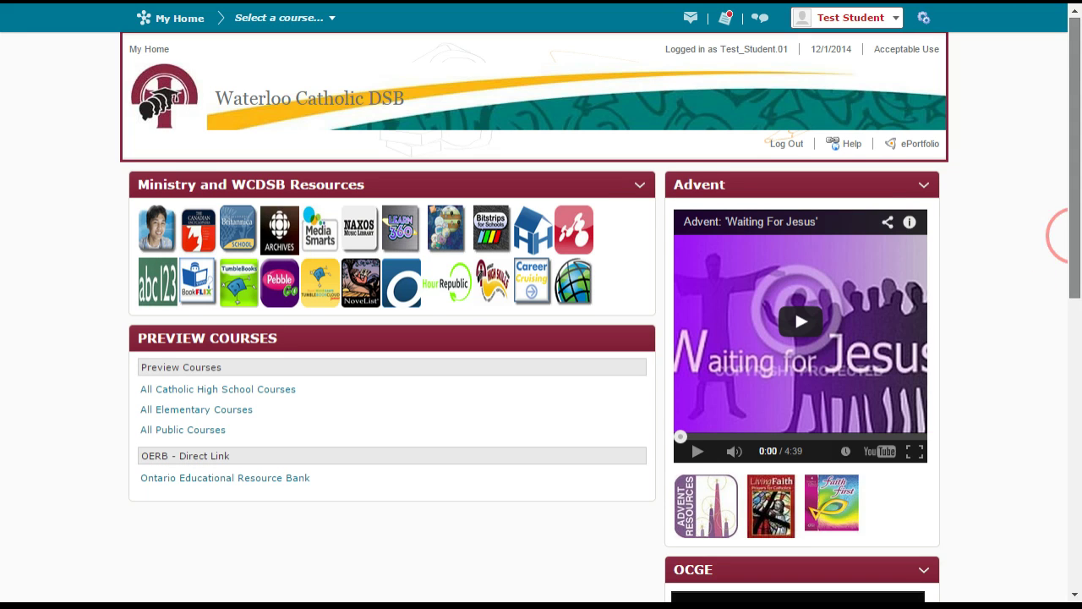
- In the student account's ePortfolio, create and save a collection named with the student's name followed by "Grade 4"
{"action": "scroll", "coordinate": [1059, 235], "scroll_direction": "down", "scroll_amount": 2}
{"action": "scroll", "coordinate": [1059, 235], "scroll_direction": "up", "scroll_amount": 2}
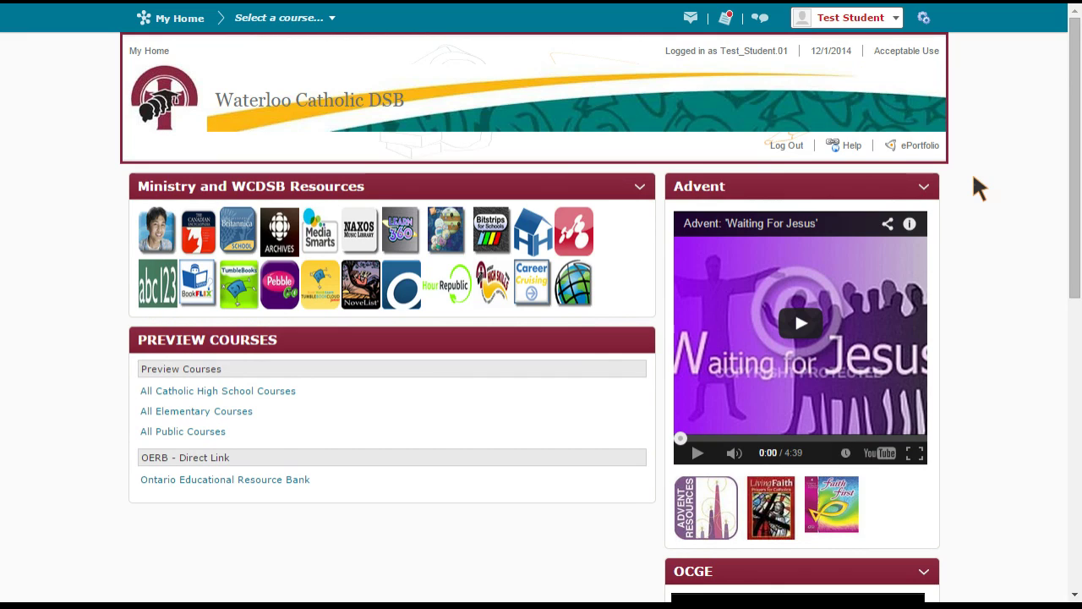
{"action": "left_click", "coordinate": [921, 146]}
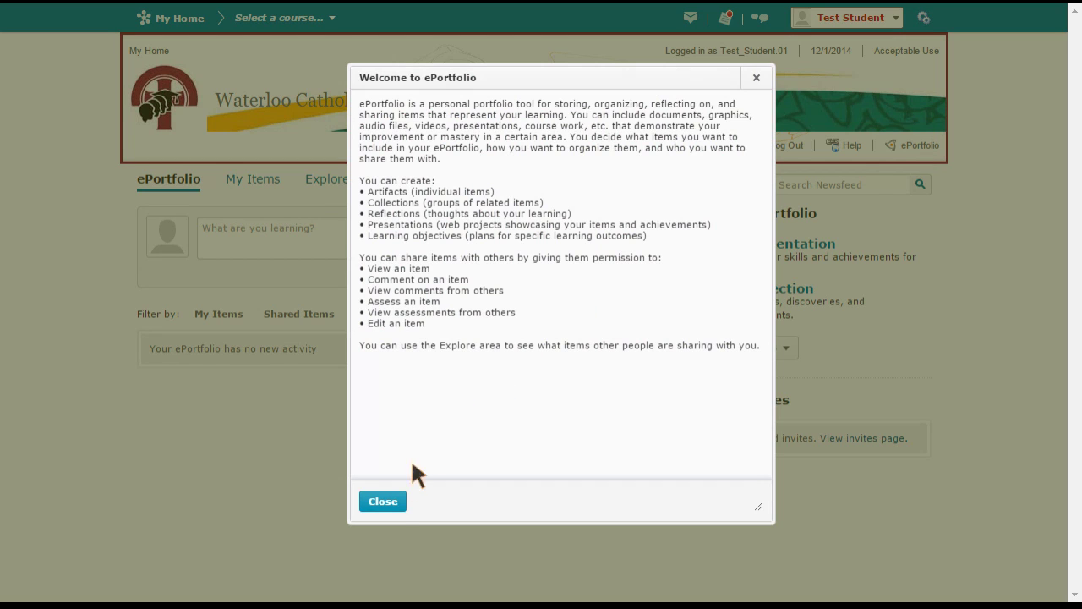
{"action": "left_click", "coordinate": [382, 502]}
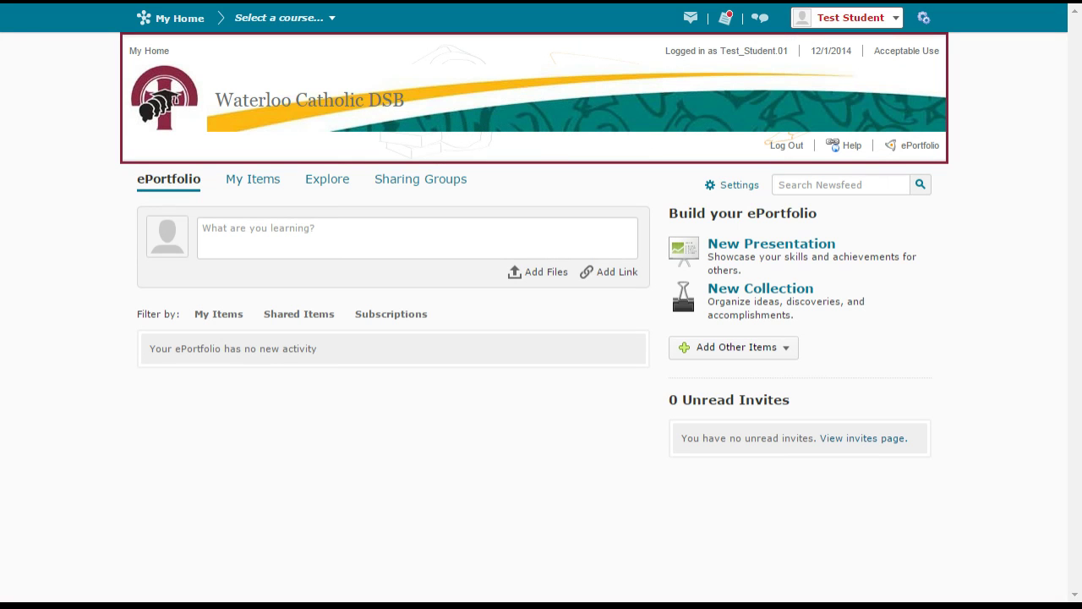
{"action": "left_click", "coordinate": [729, 286]}
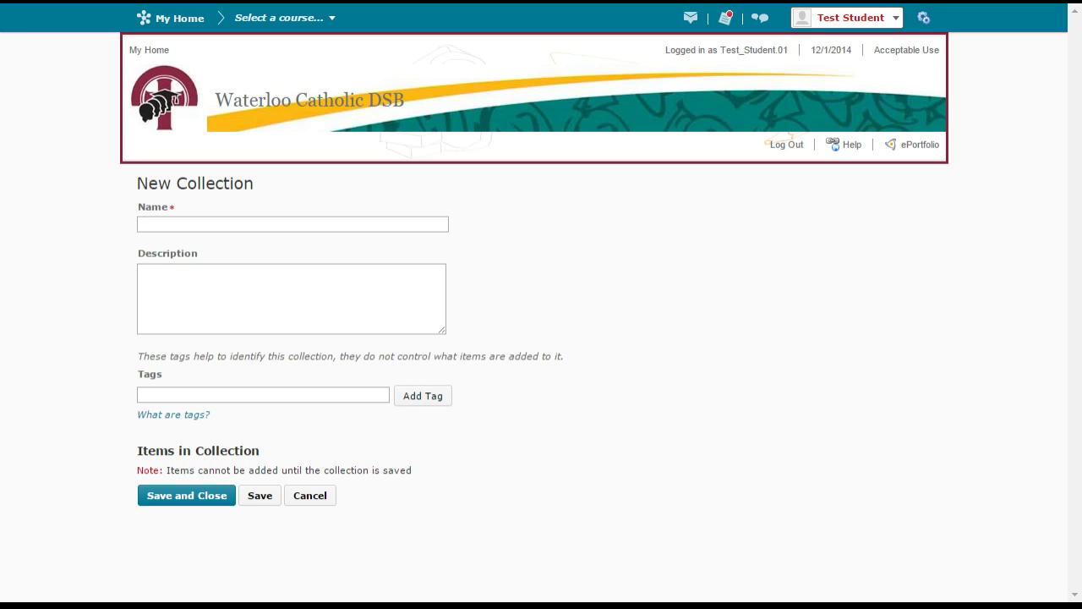
{"action": "left_click", "coordinate": [312, 223]}
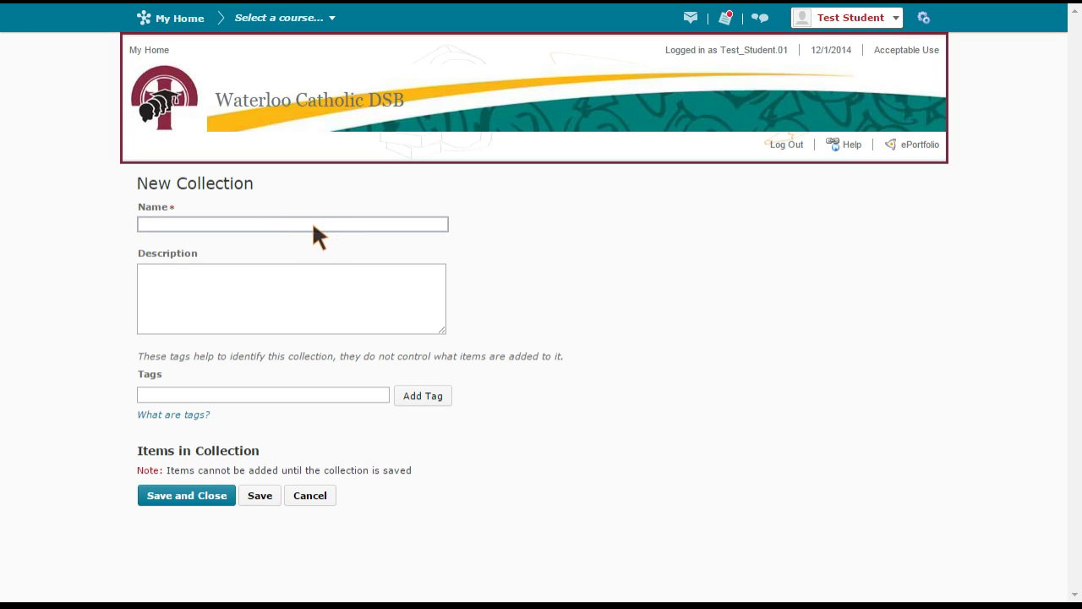
{"action": "type", "text": "Joe Test Grade 4"}
{"action": "left_click", "coordinate": [163, 498]}
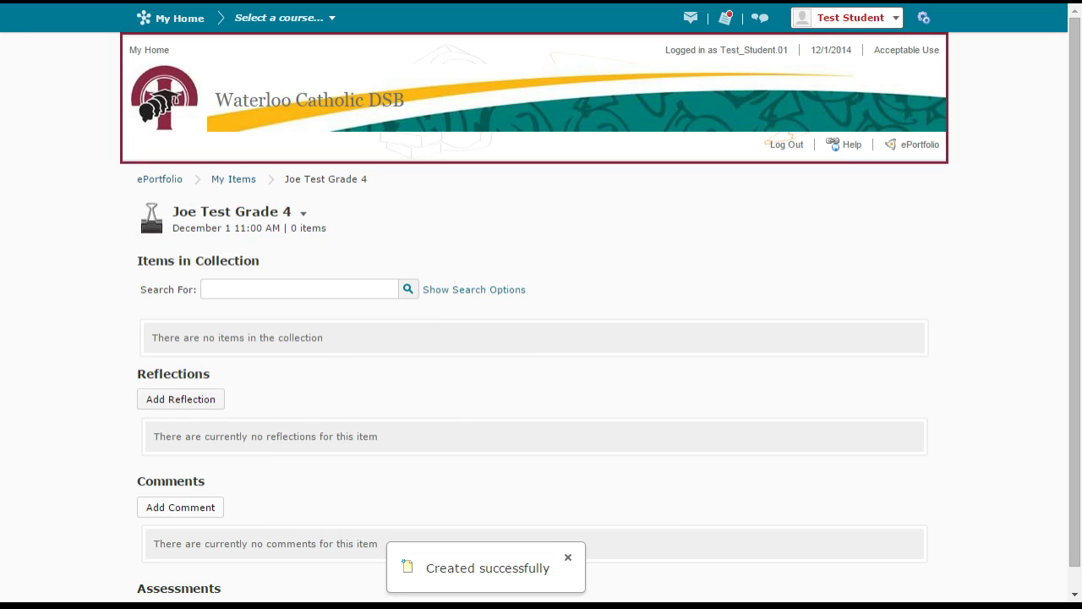
- Share the student's Grade 4 collection with the teacher's Grade 4 sharing group
{"action": "left_click", "coordinate": [303, 214]}
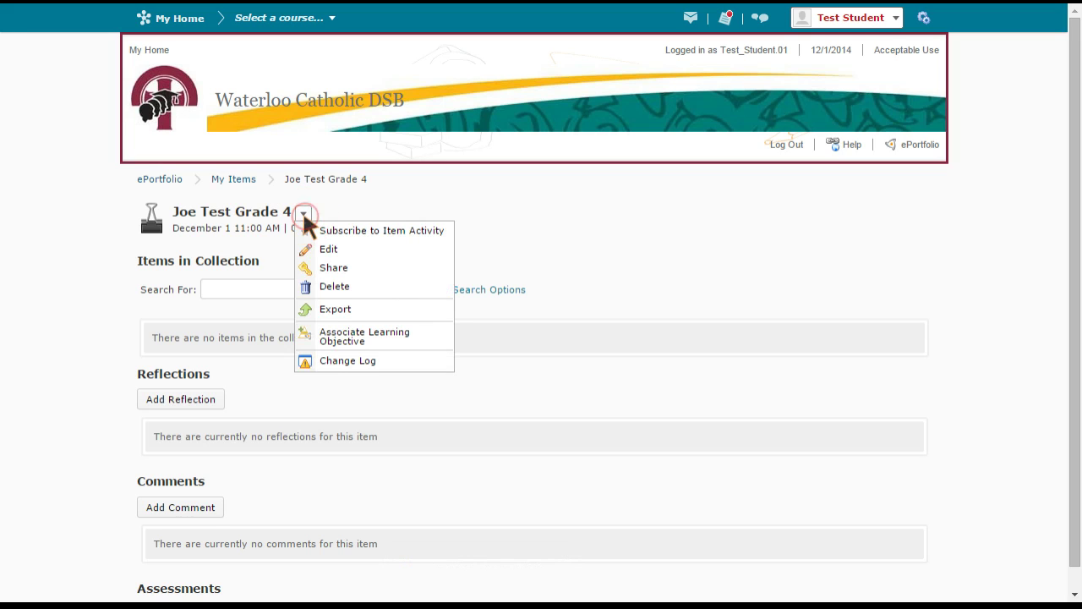
{"action": "left_click", "coordinate": [326, 268]}
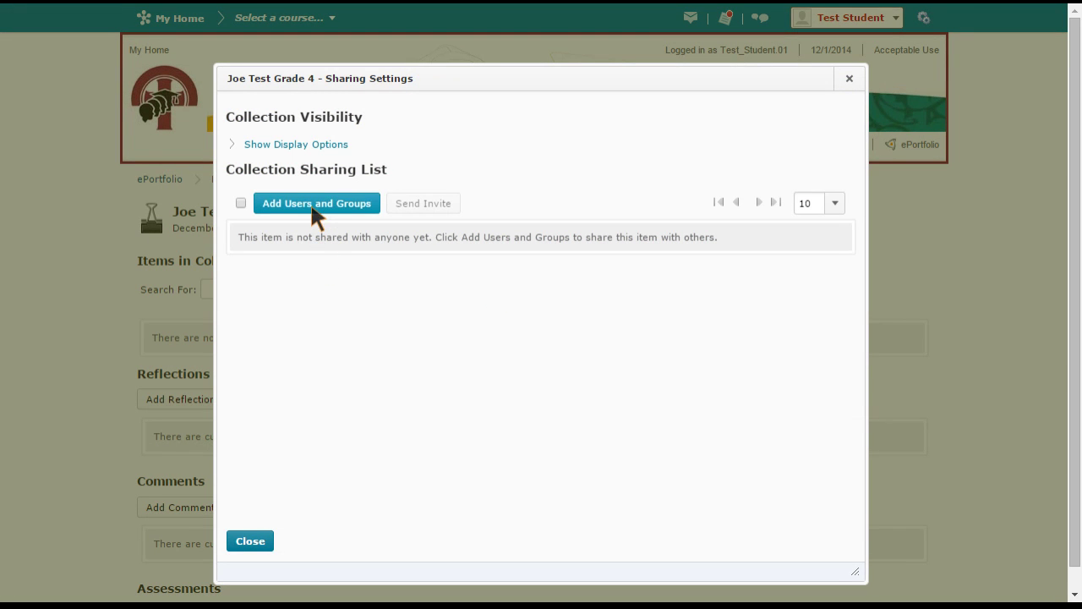
{"action": "left_click", "coordinate": [312, 208]}
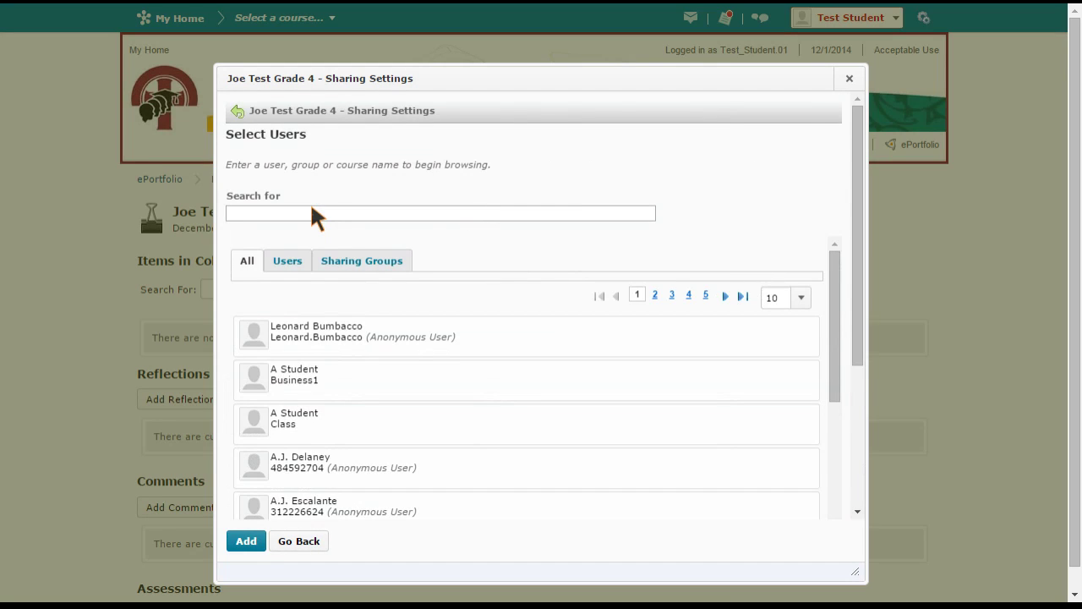
{"action": "left_click", "coordinate": [343, 262]}
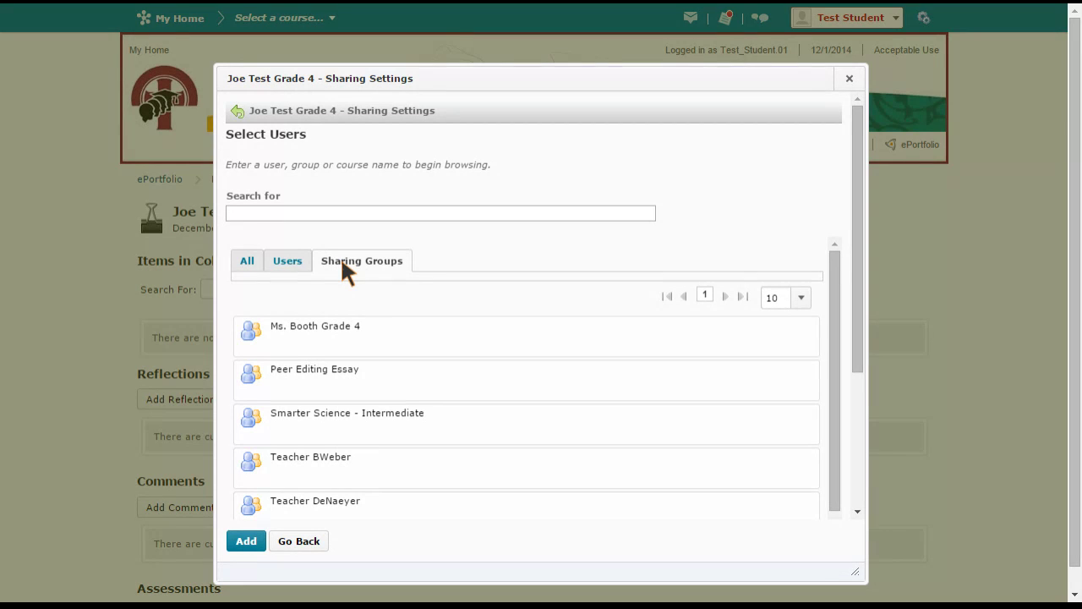
{"action": "left_click", "coordinate": [288, 331]}
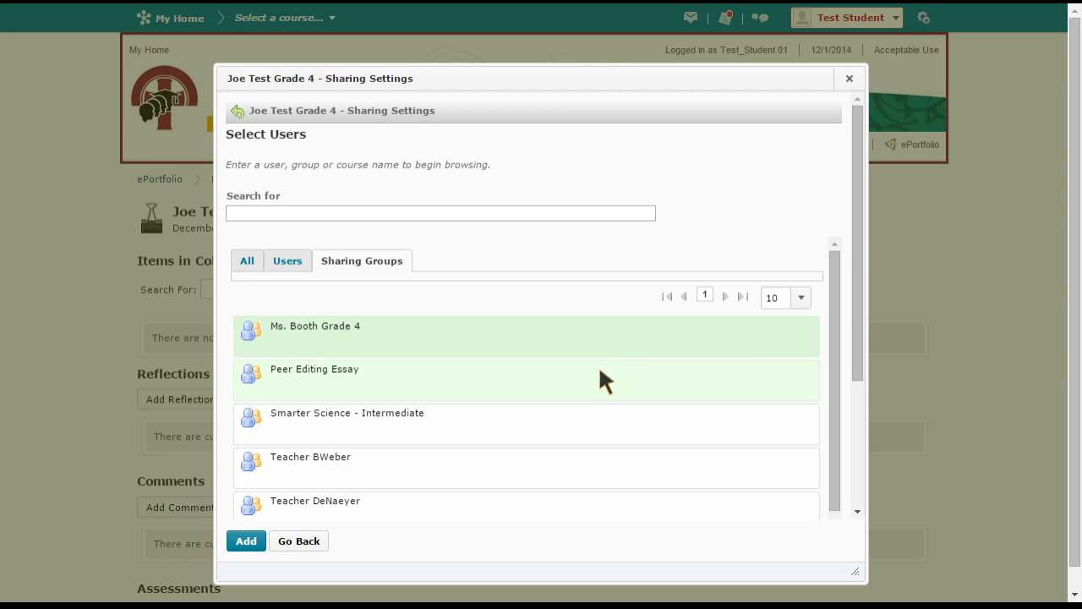
{"action": "left_click", "coordinate": [248, 542]}
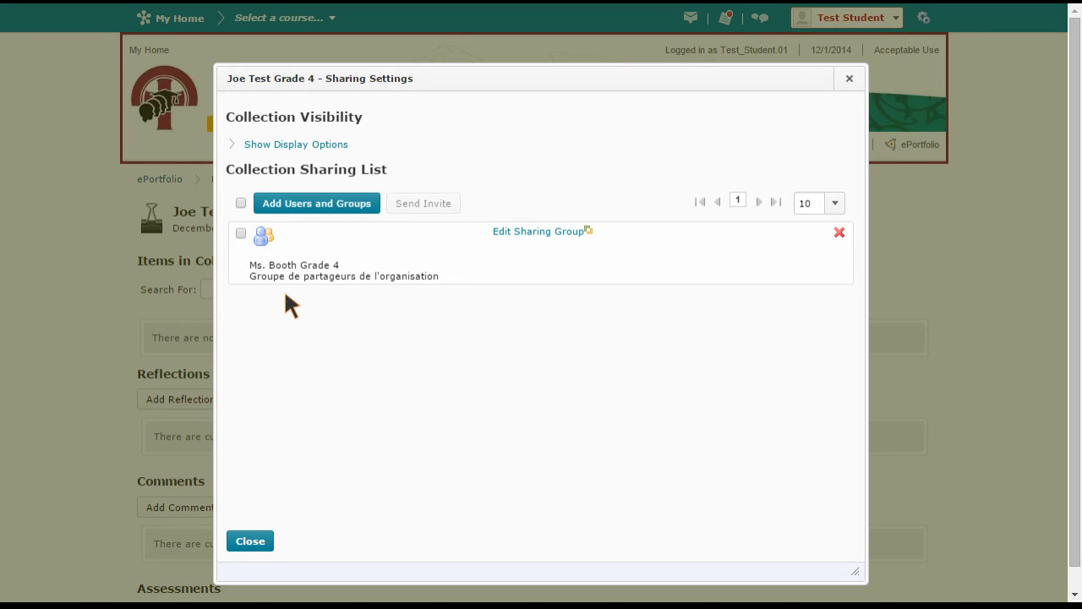
{"action": "left_click", "coordinate": [251, 541]}
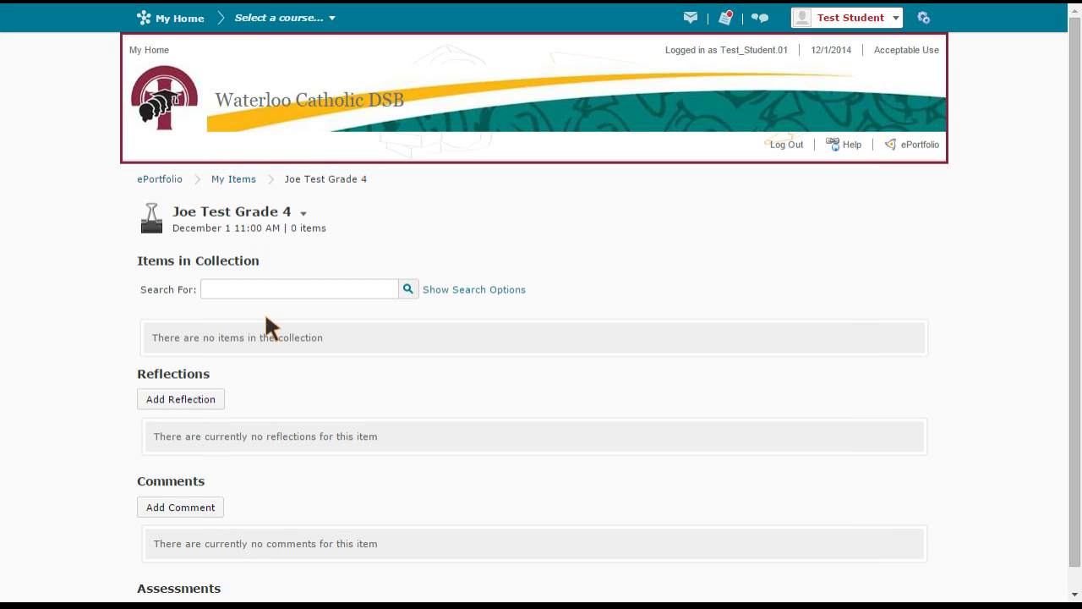
- Open the student's My Items list in ePortfolio
{"action": "left_click", "coordinate": [237, 181]}
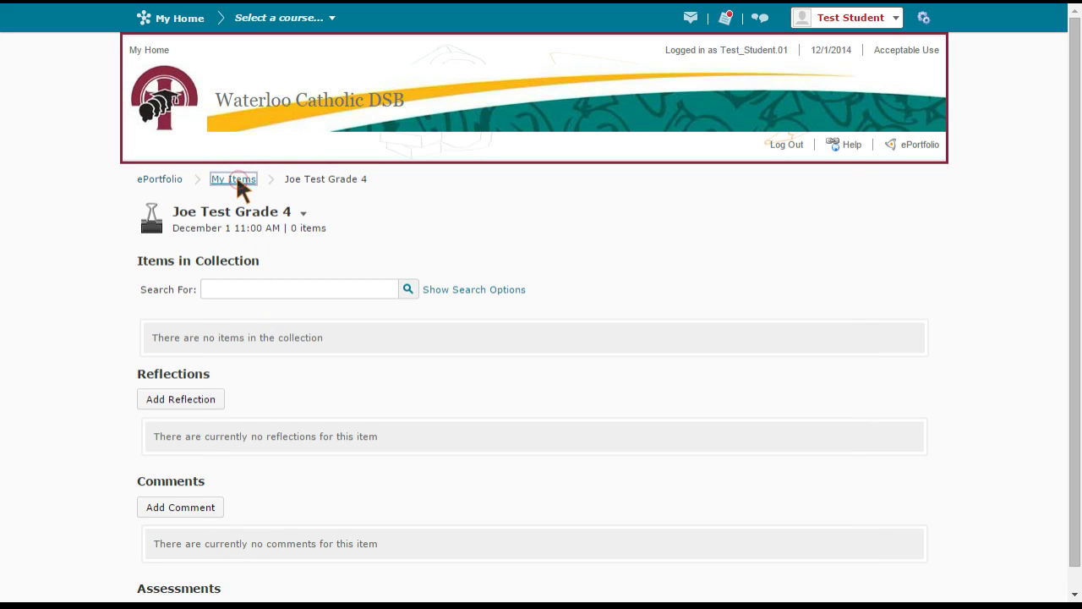